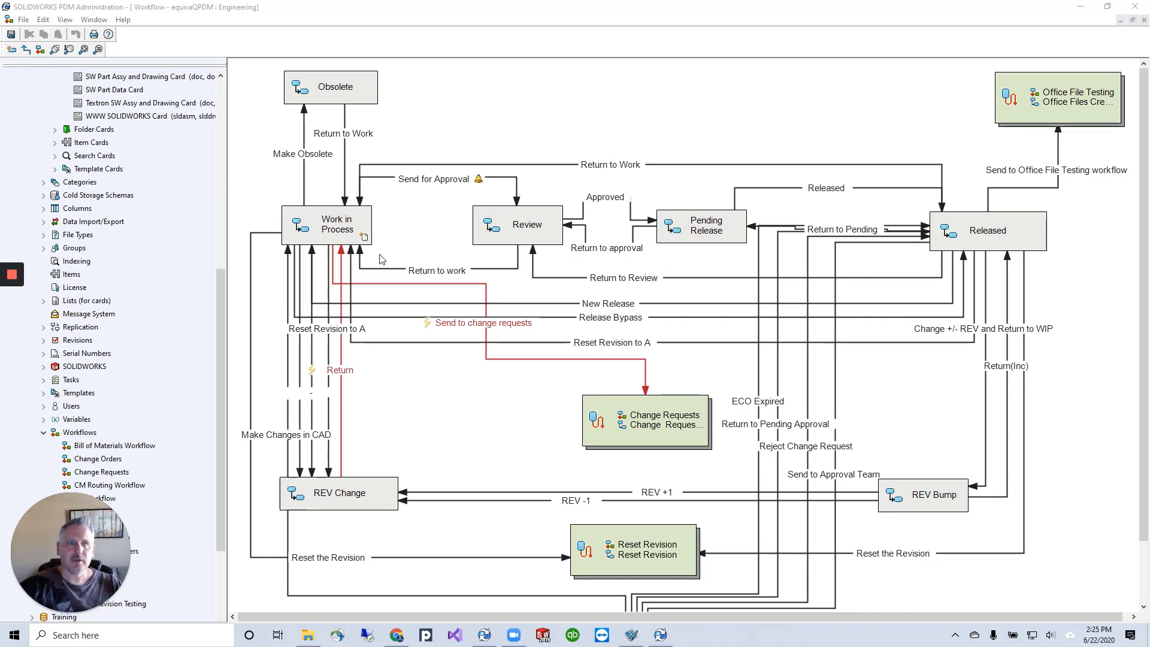
Open the properties of the Send for Approval transition from Work in Process to Review.
left_click(342, 231)
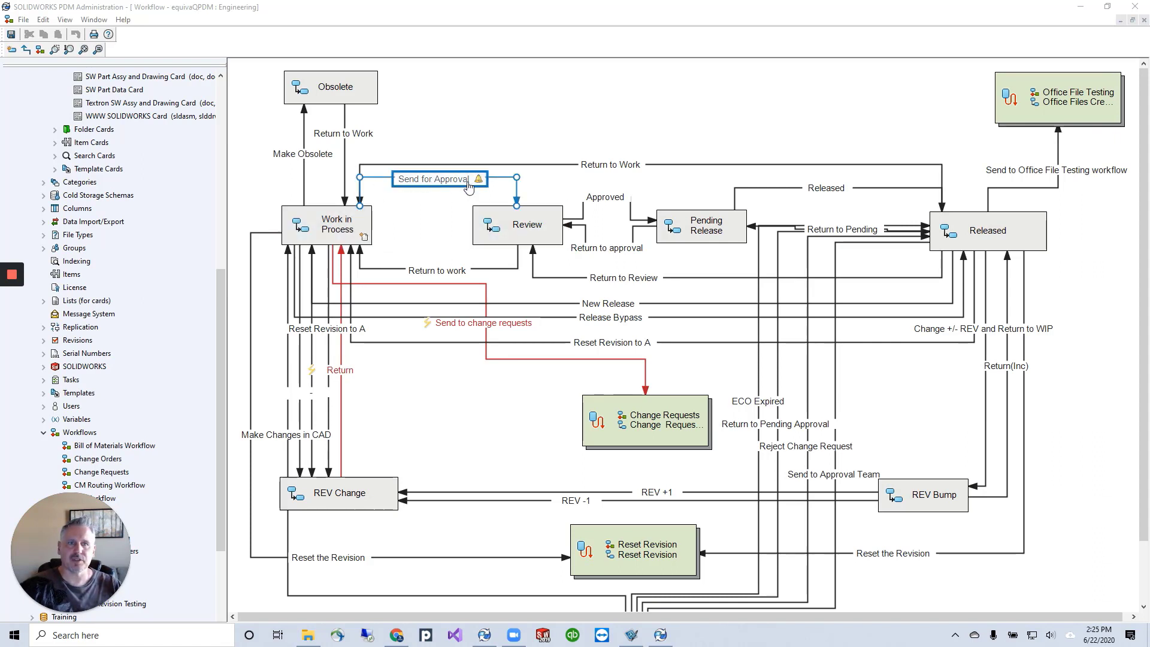
left_click(436, 181)
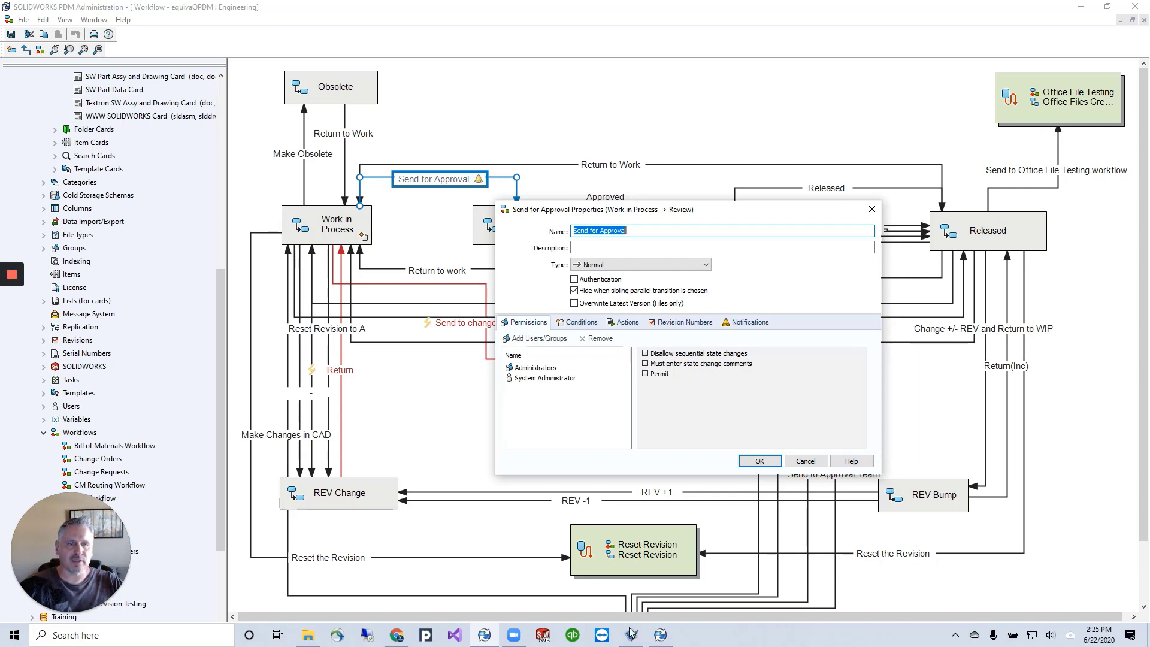
Switch to the Card Editor and inspect the variables assigned to the five required-signature checkboxes on the Change Request Card's Approvals page.
left_click(660, 634)
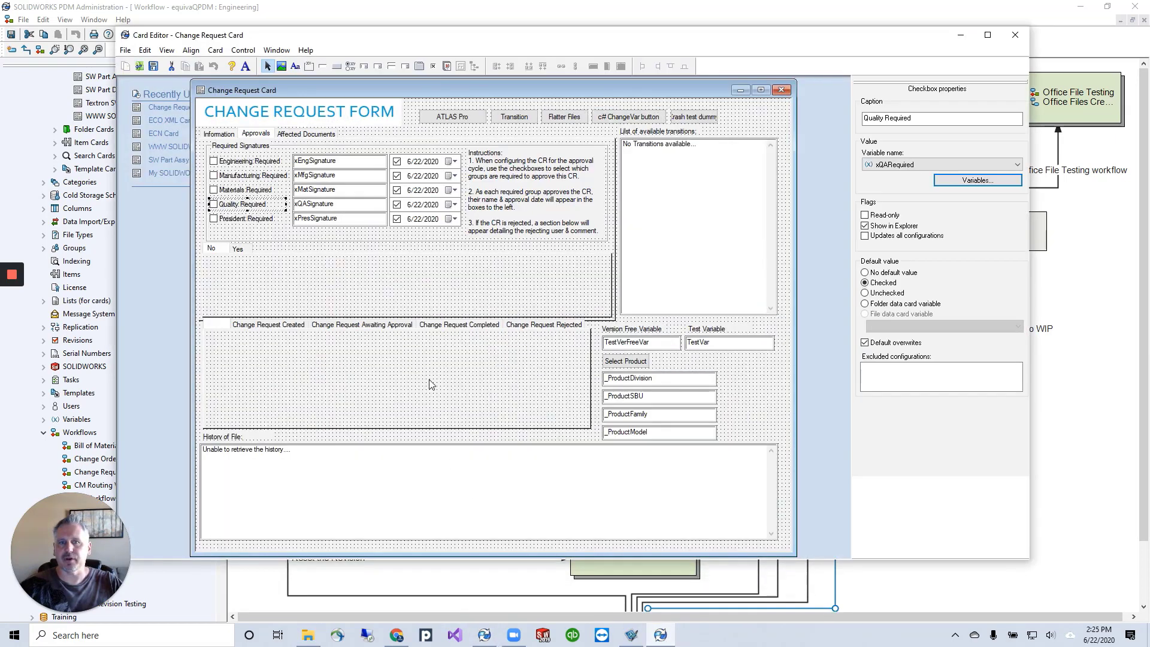
left_click(227, 163)
left_click(233, 175)
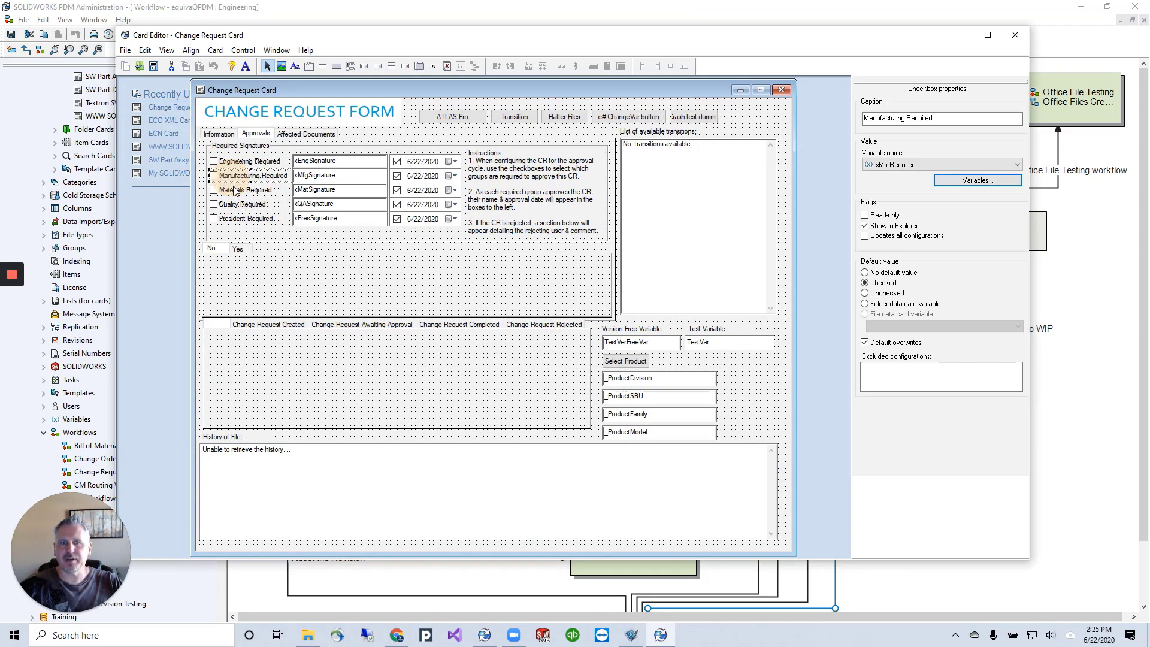
left_click(235, 190)
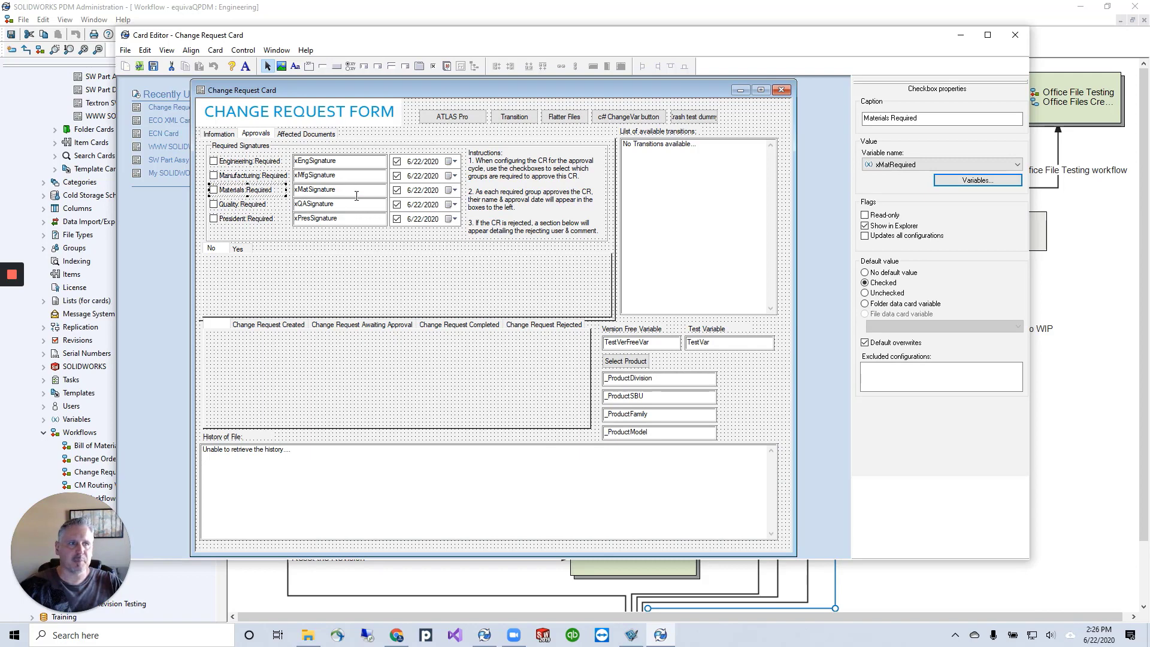
left_click(245, 161)
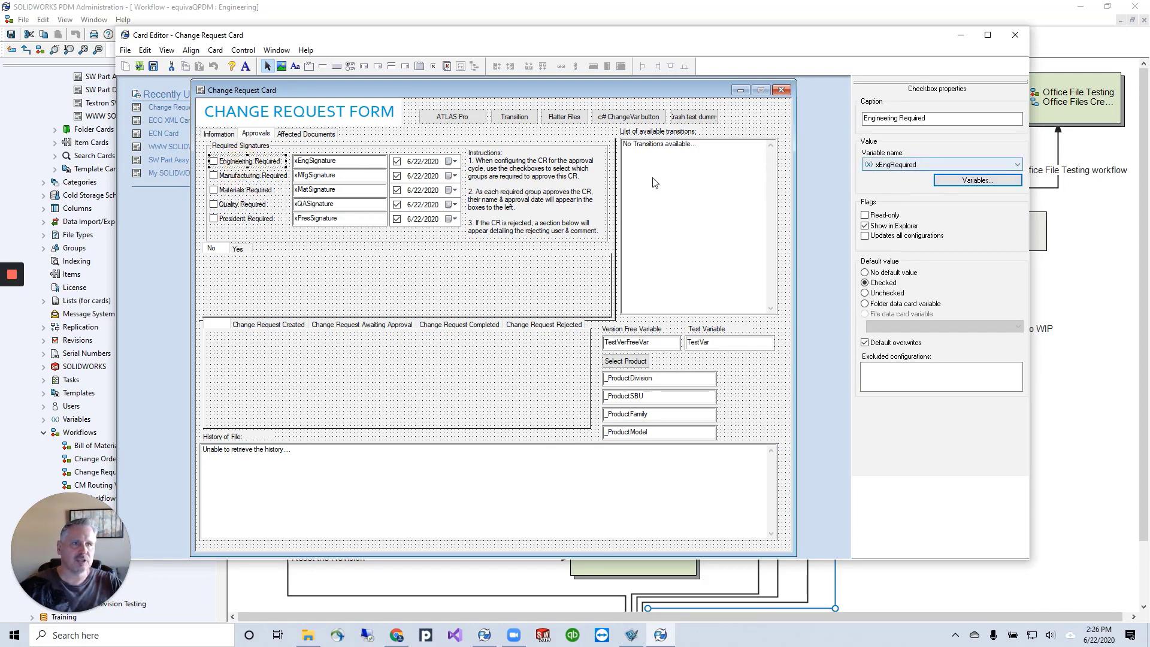
left_click(235, 176)
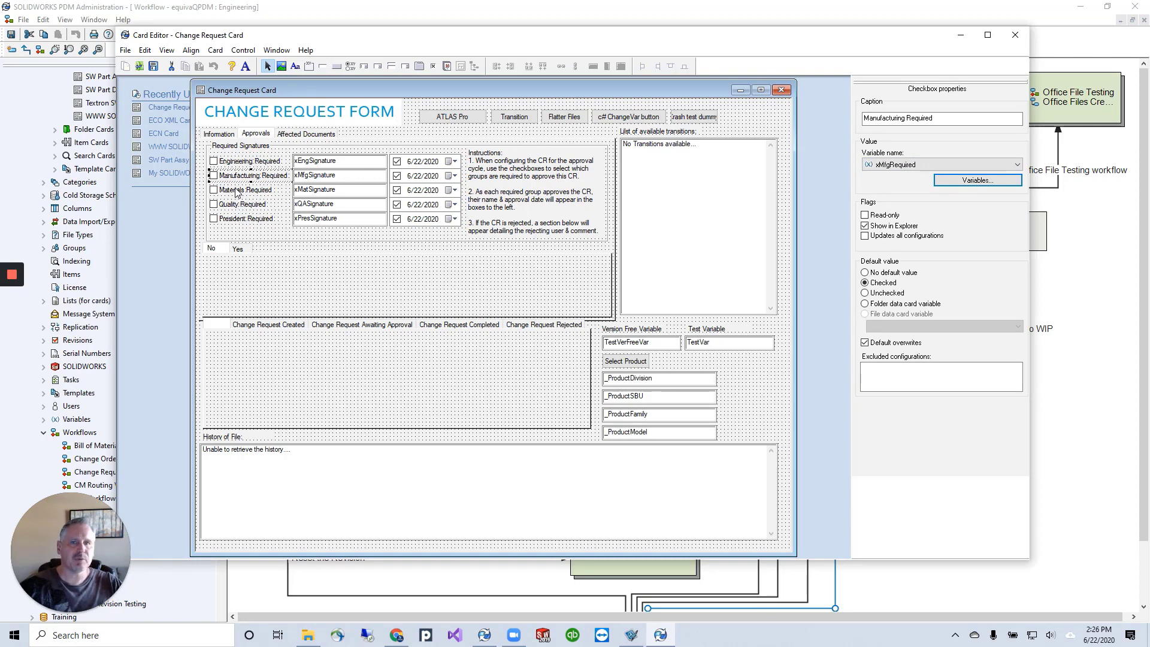
left_click(237, 192)
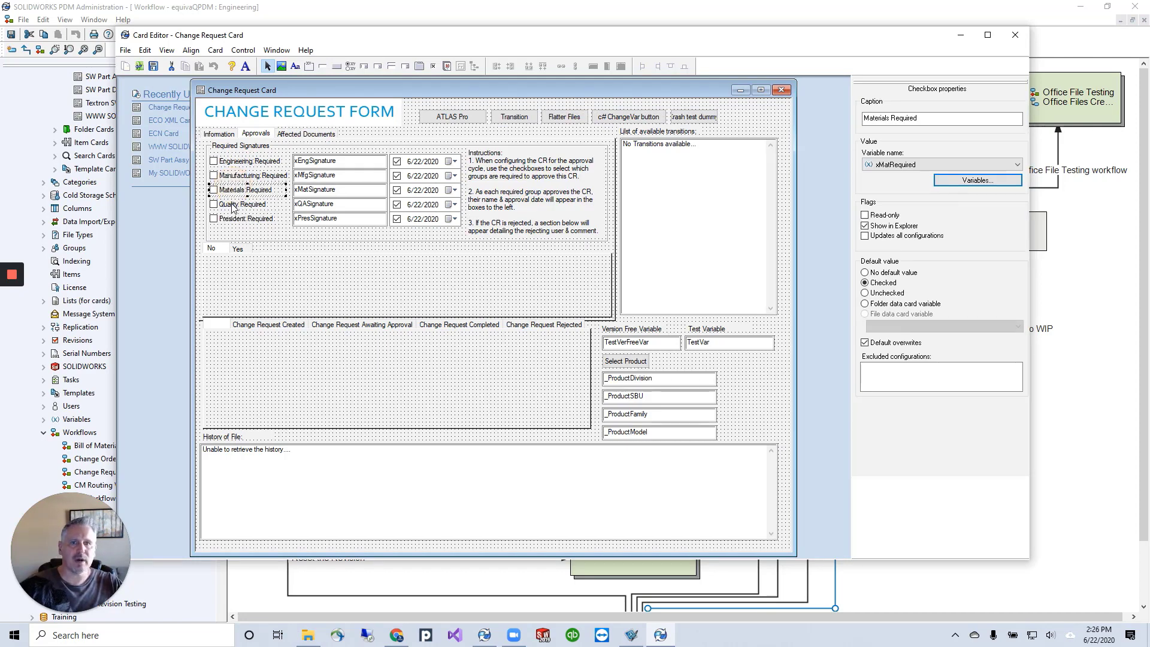
left_click(236, 206)
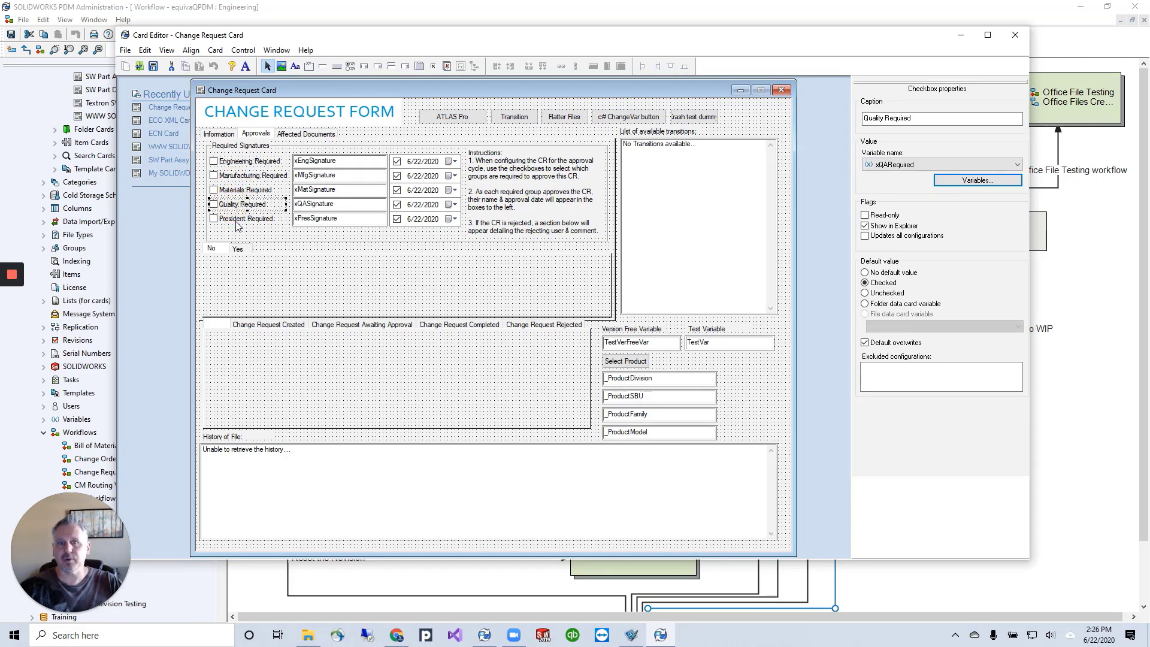
left_click(235, 220)
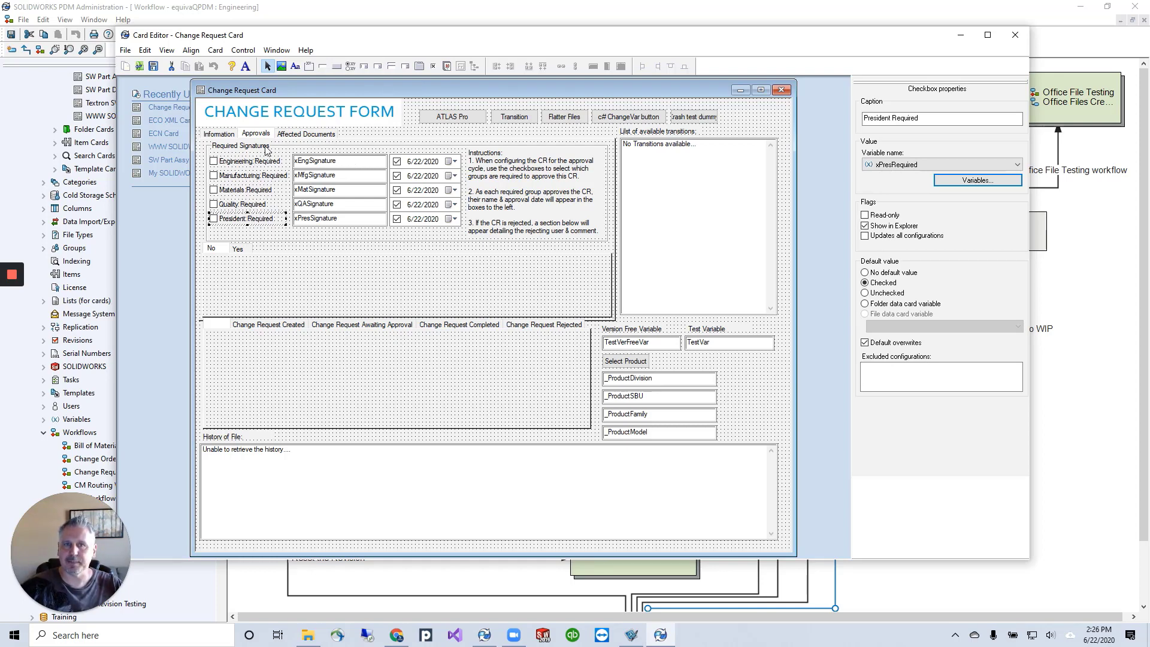
Inspect the Engineering Approval droplist on the card's Information page, and return to the transition properties in PDM Administration.
left_click(217, 134)
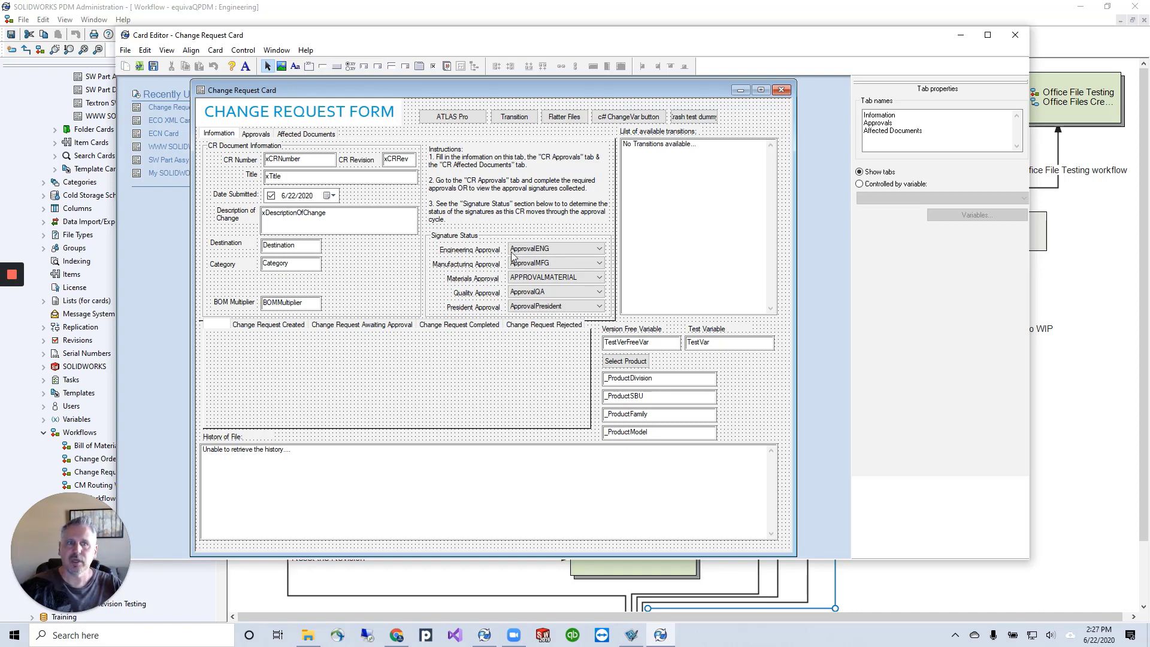
left_click(550, 248)
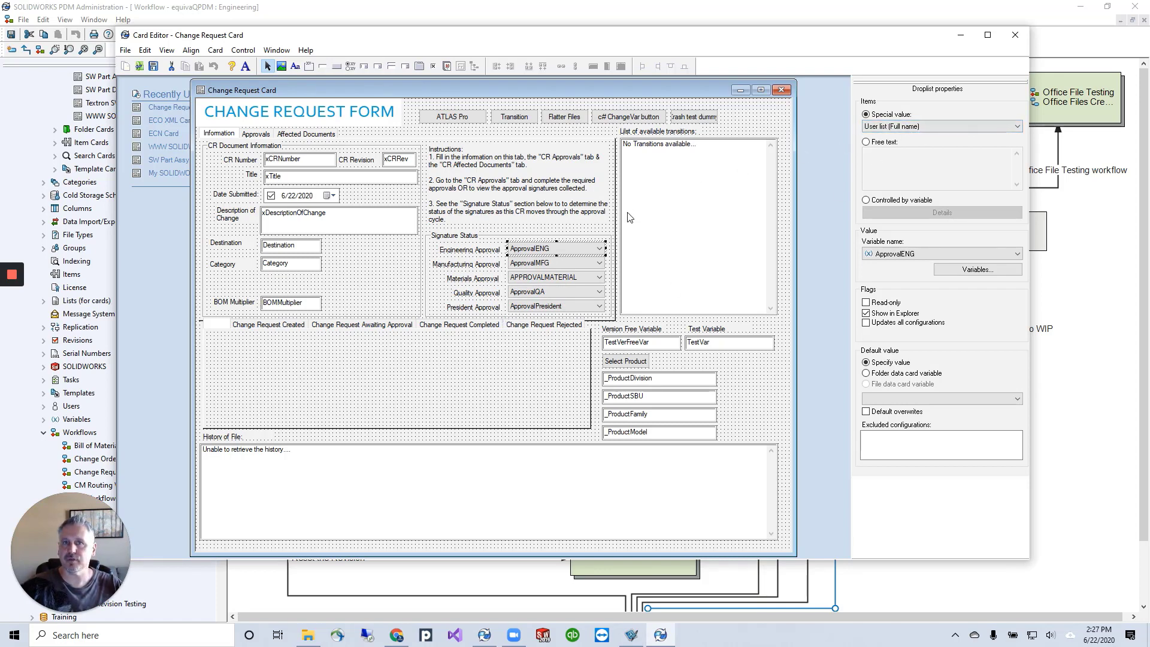
left_click(256, 133)
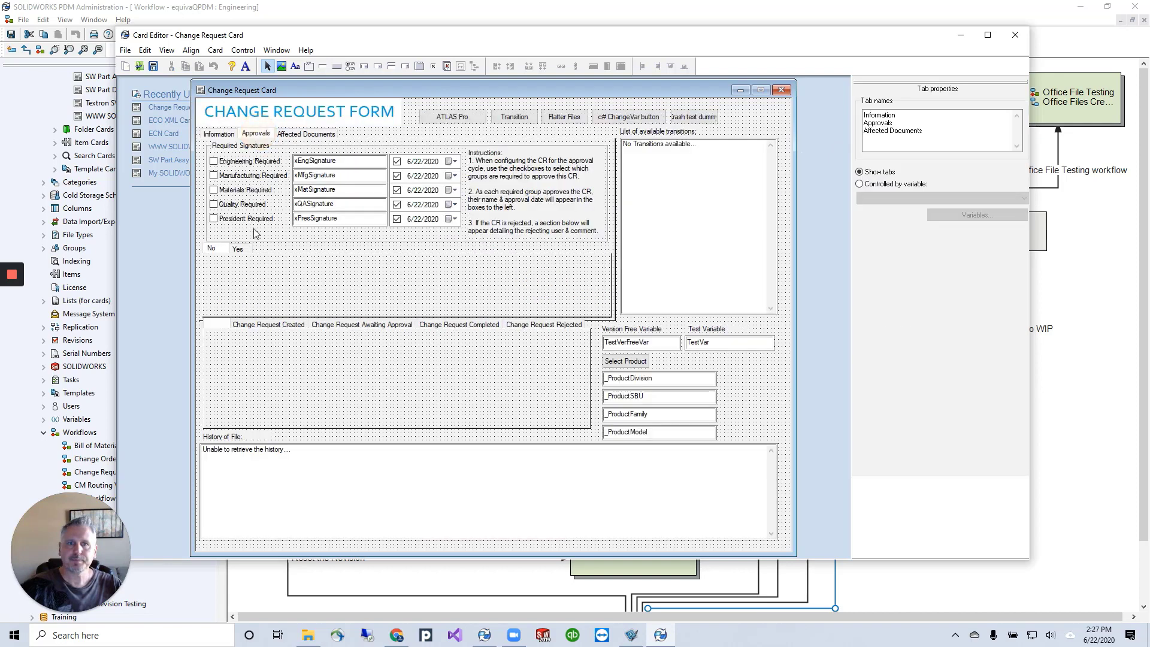
left_click(962, 37)
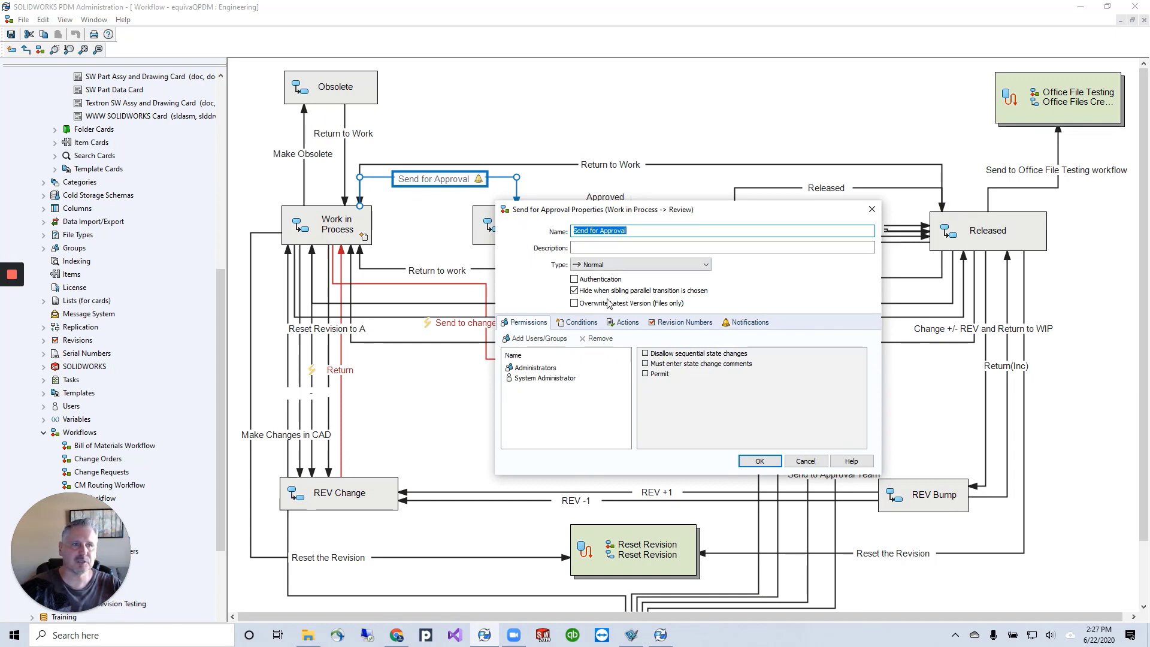
Examine the condition and recipients of the Approvers (Engineering) conditional notification on the Send for Approval transition, discarding any edits.
left_click(746, 323)
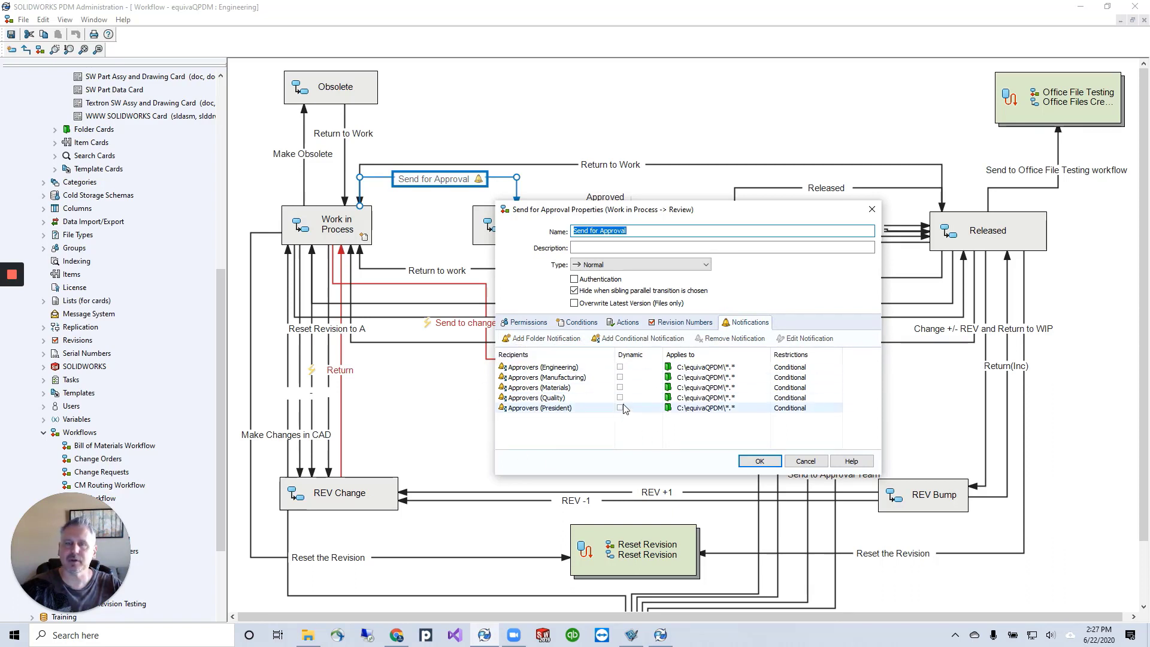
left_click(552, 370)
double_click(552, 369)
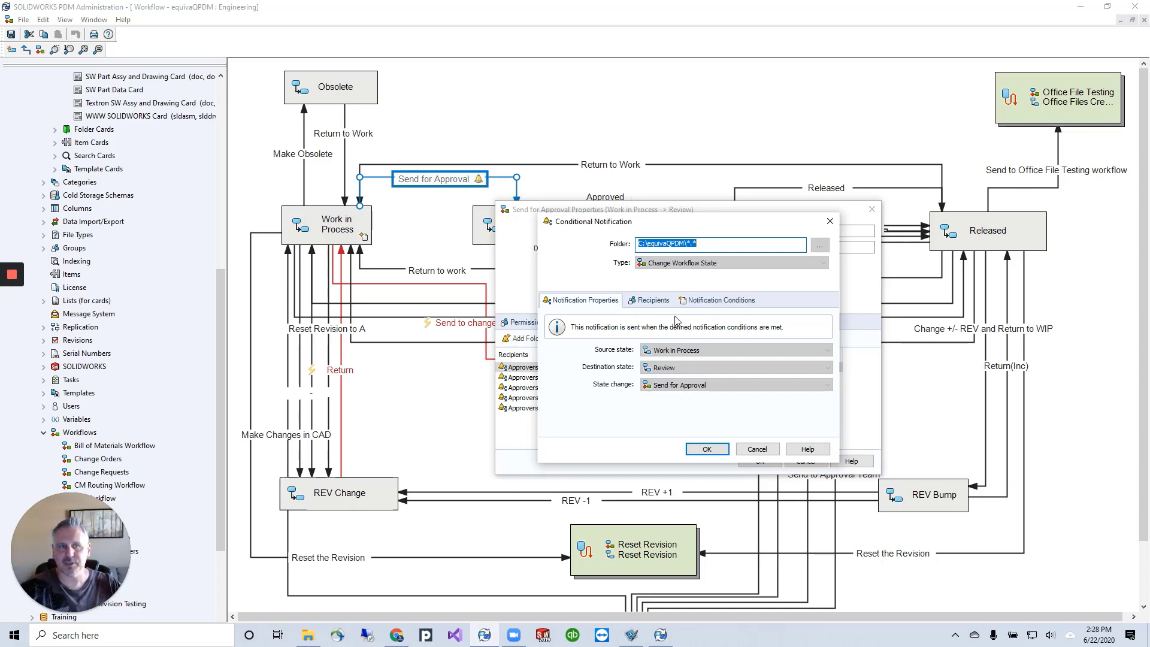
left_click(721, 299)
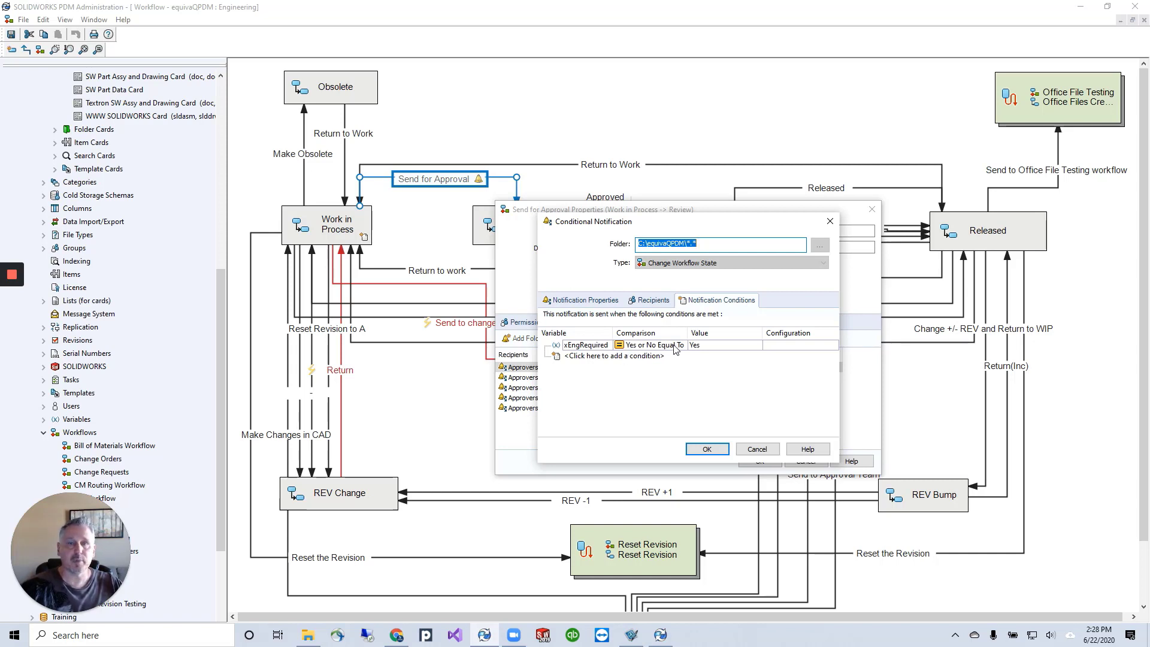
left_click(711, 345)
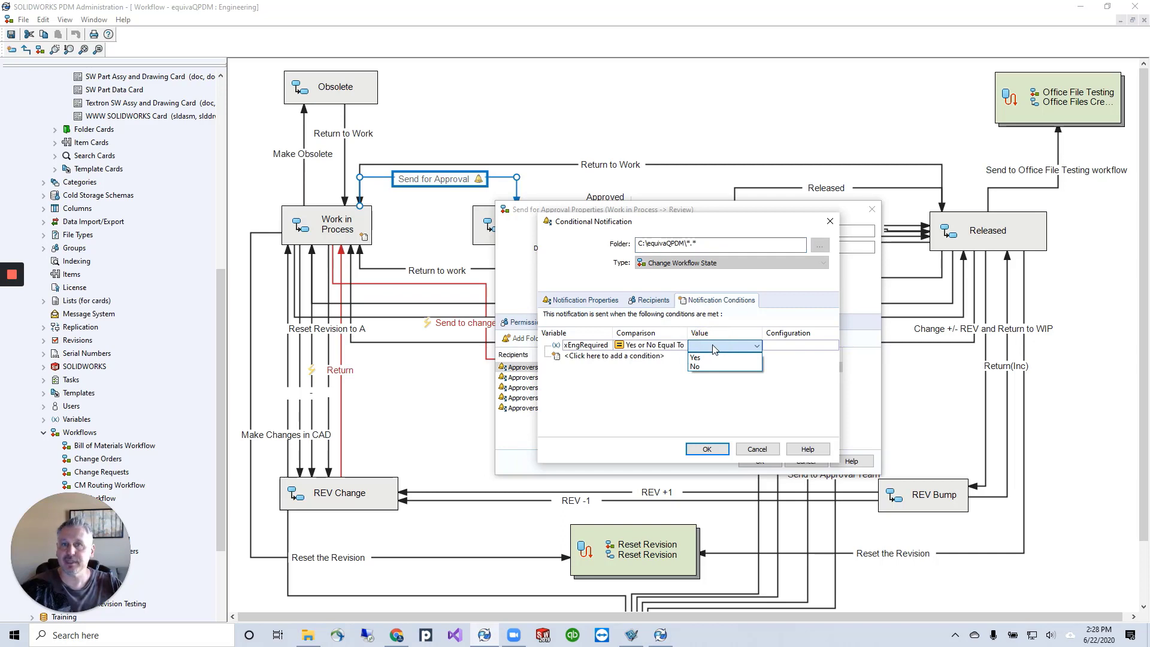
left_click(696, 357)
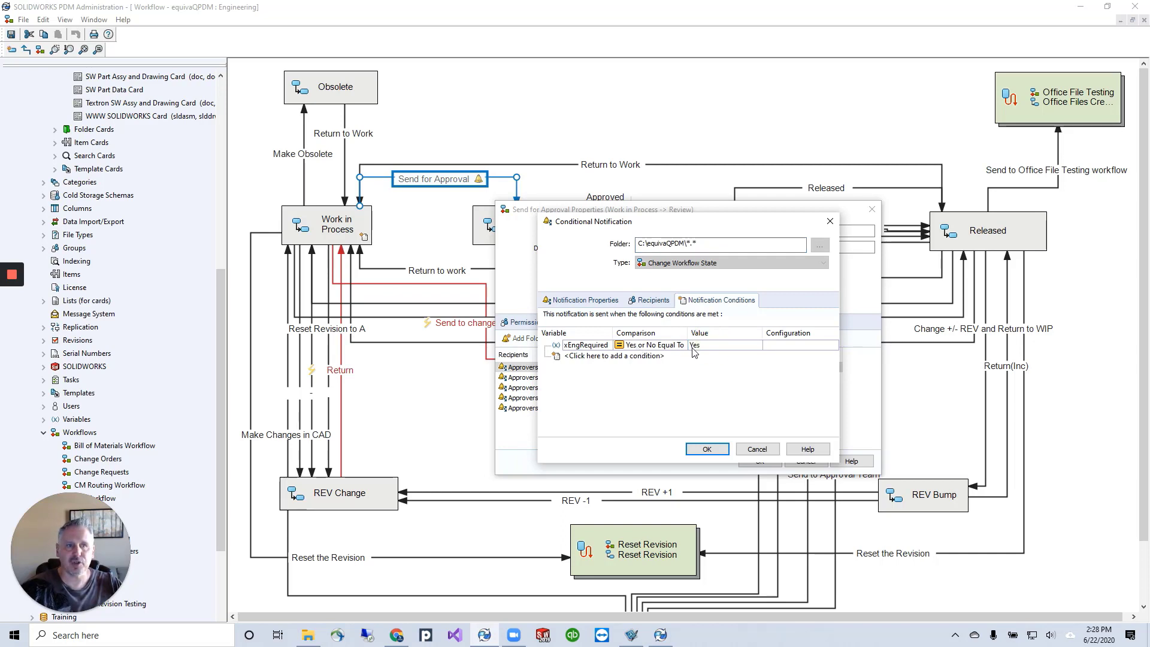
left_click(657, 304)
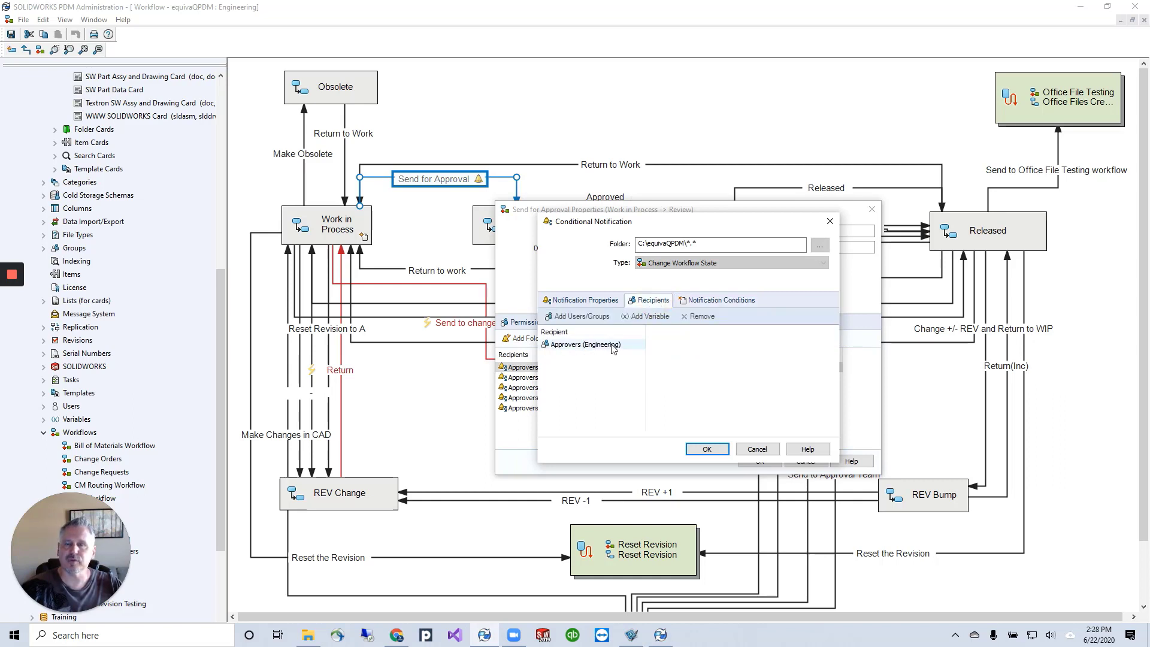
left_click(756, 449)
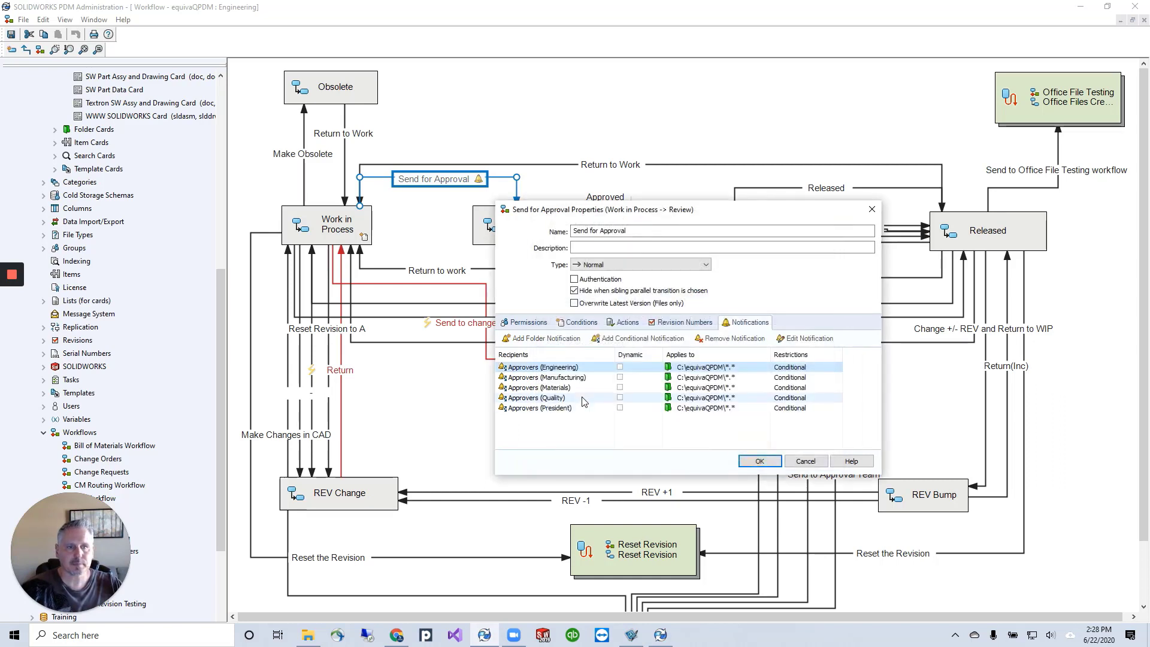
Examine the recipients and condition of the Approvers (Manufacturing) conditional notification, leaving it without saving changes.
left_click(542, 378)
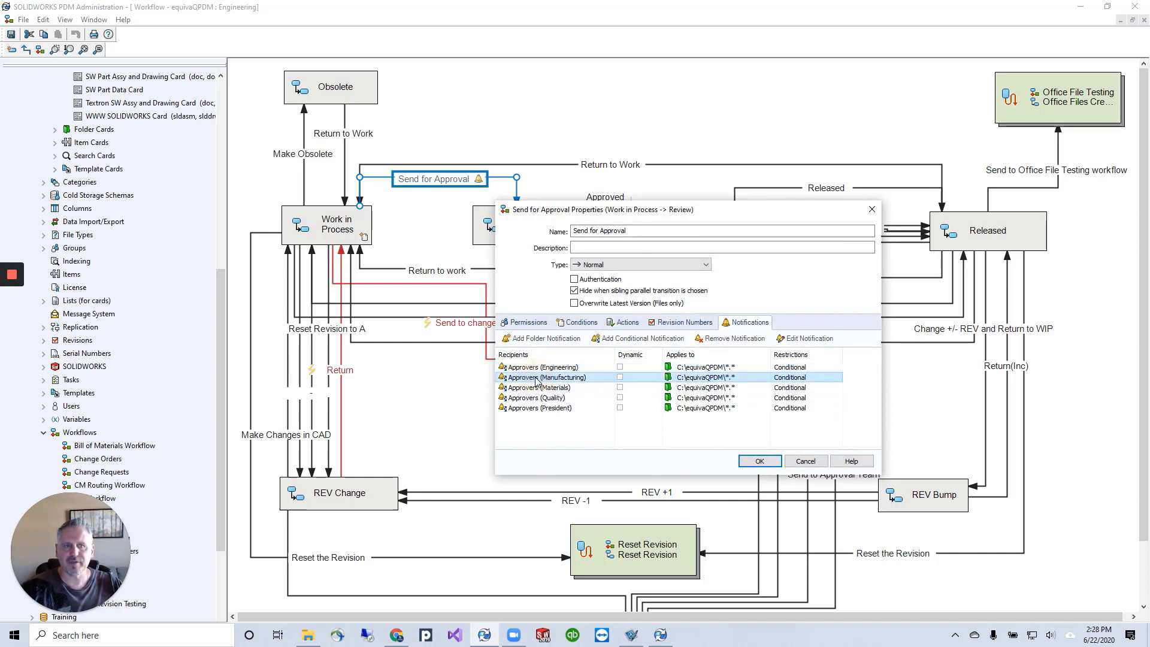
double_click(584, 378)
left_click(653, 301)
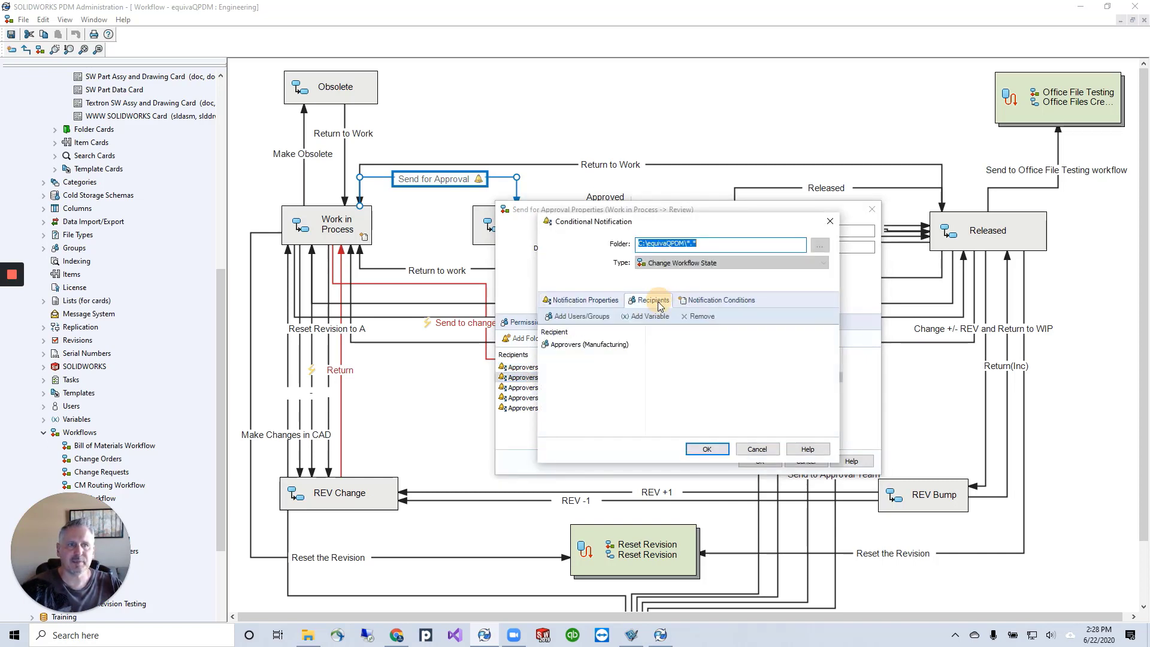
left_click(701, 304)
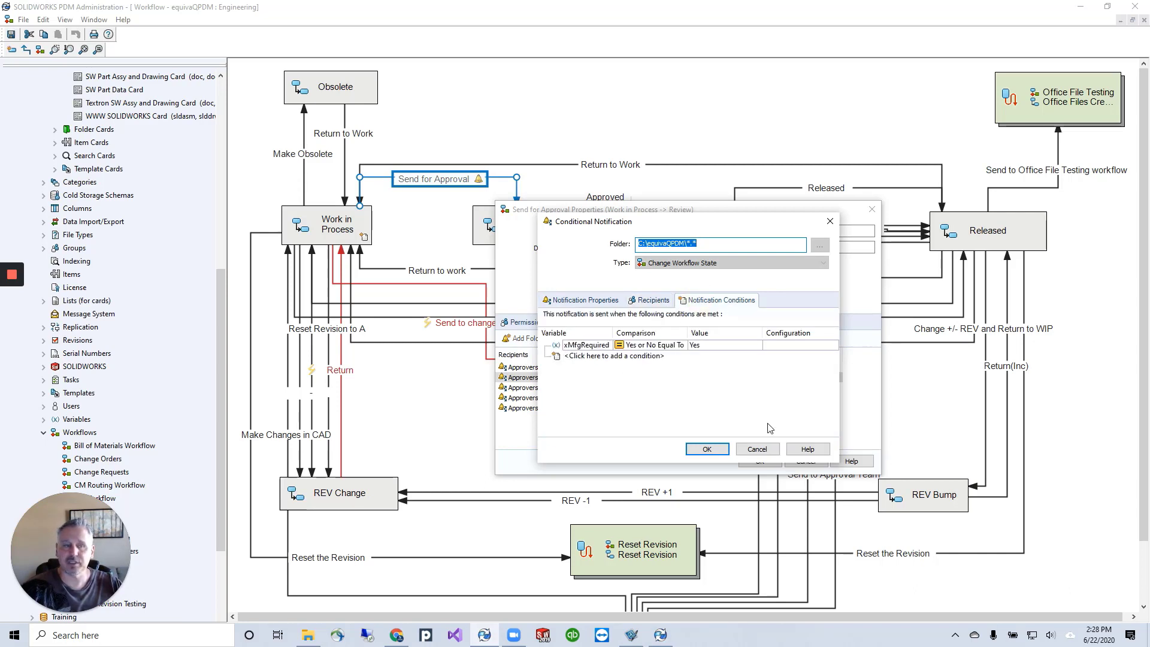
left_click(766, 449)
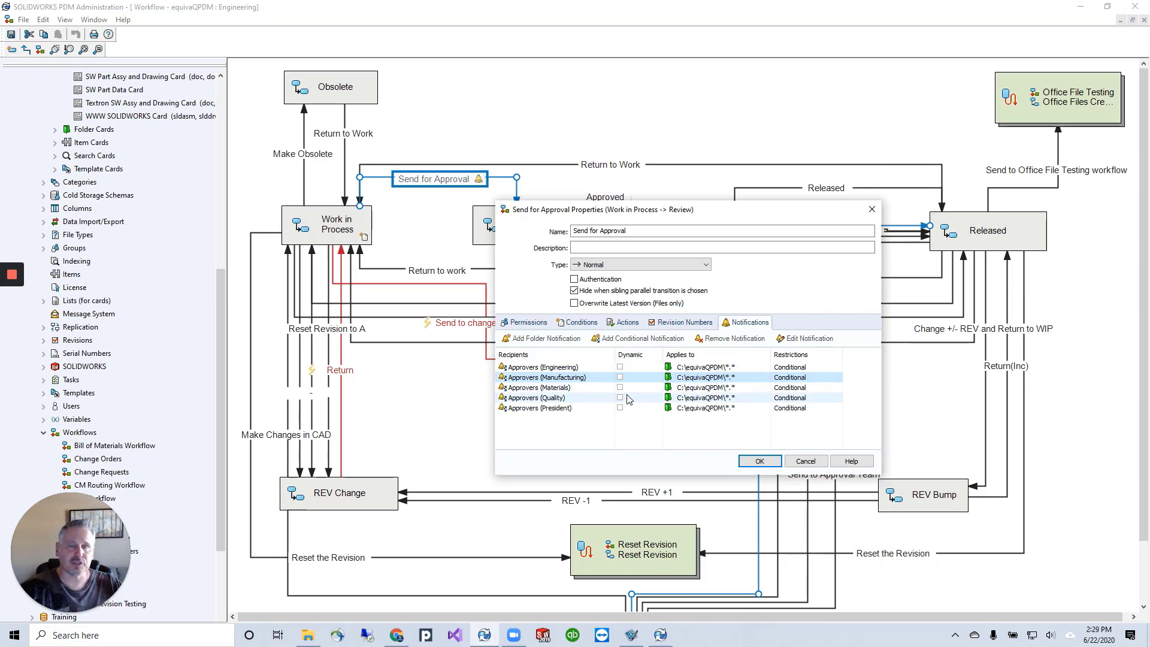
Examine the file-extension and recipient options of a new Send Mail action for the Send for Approval transition without adding it.
left_click(625, 326)
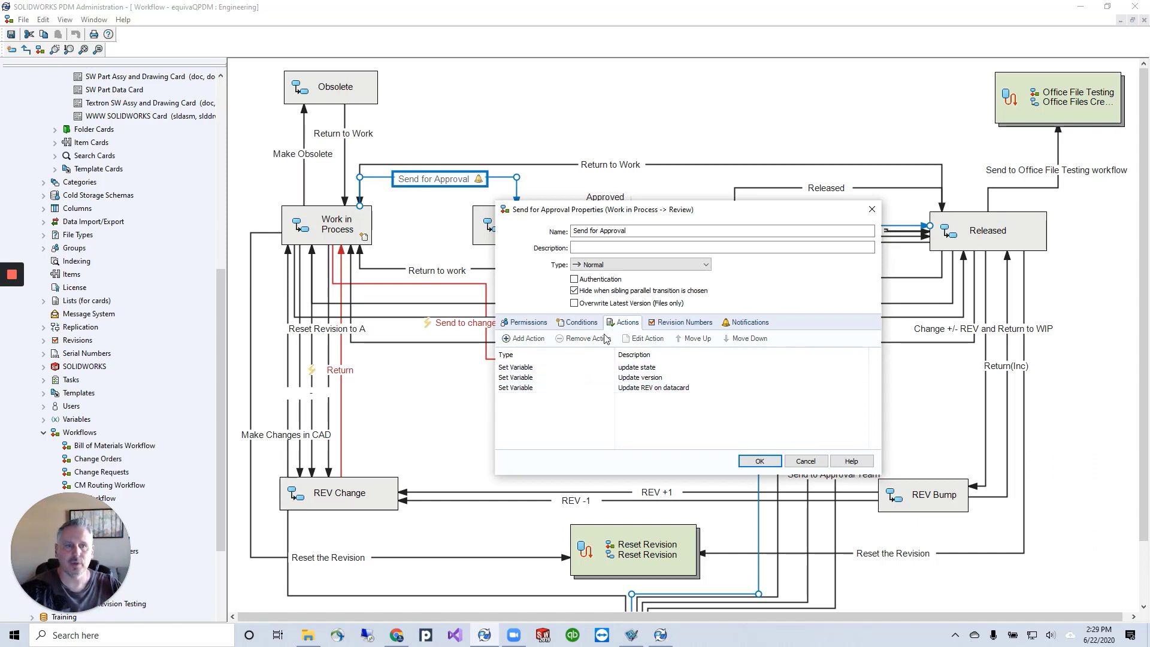
left_click(536, 339)
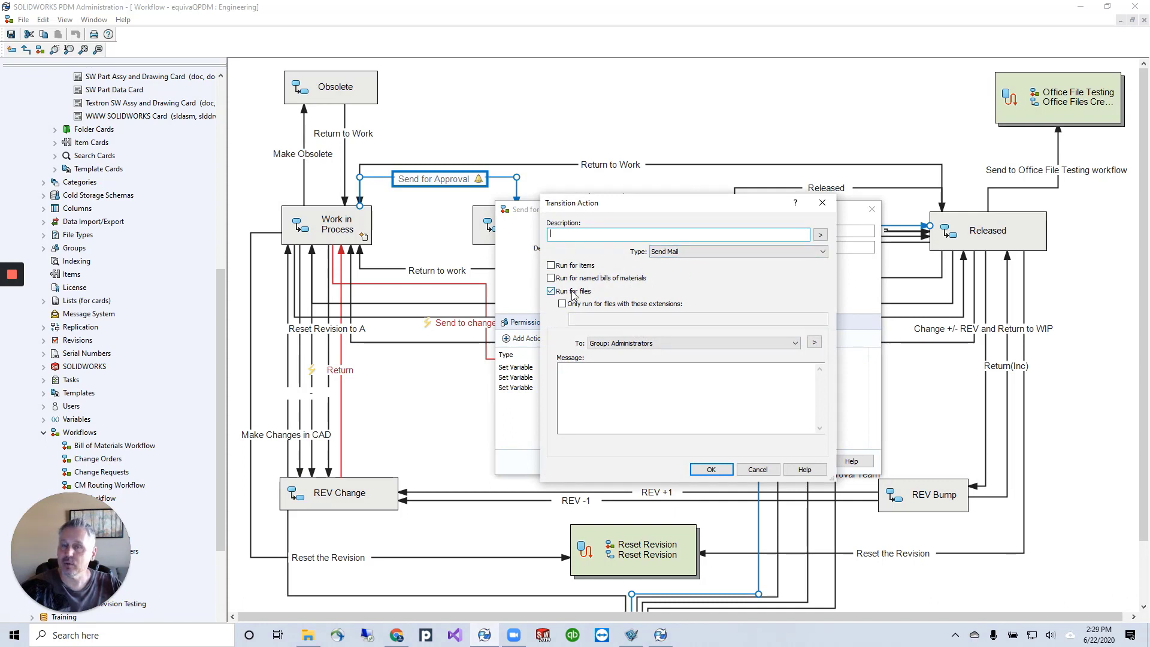
left_click(551, 291)
left_click(551, 291)
left_click(570, 304)
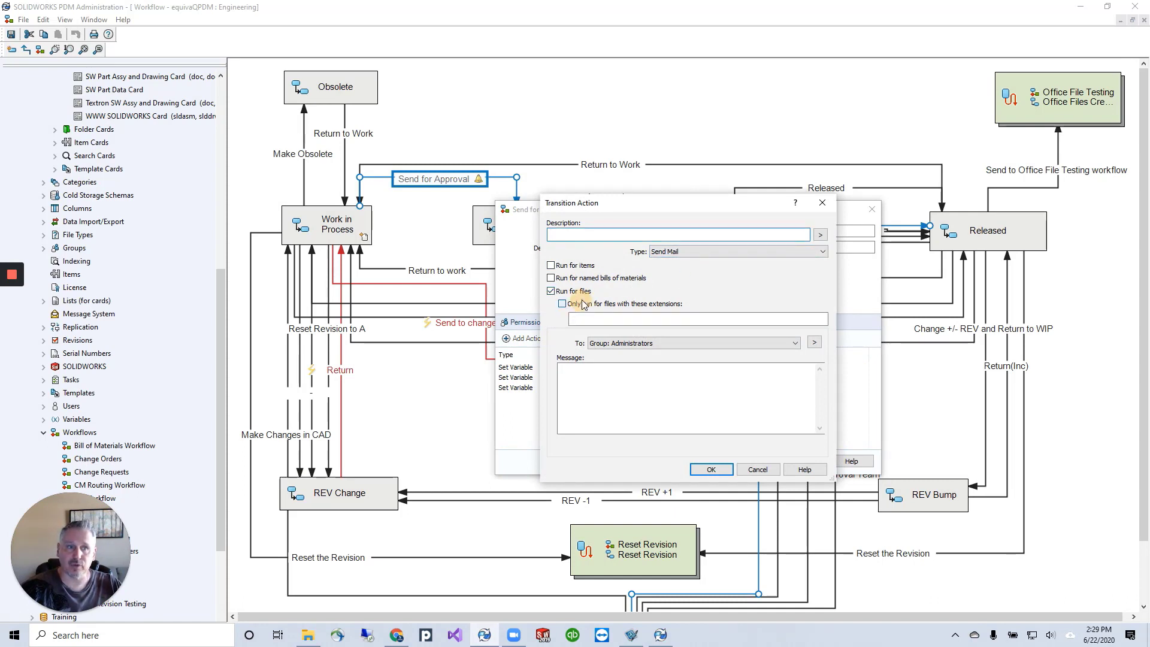
left_click(616, 343)
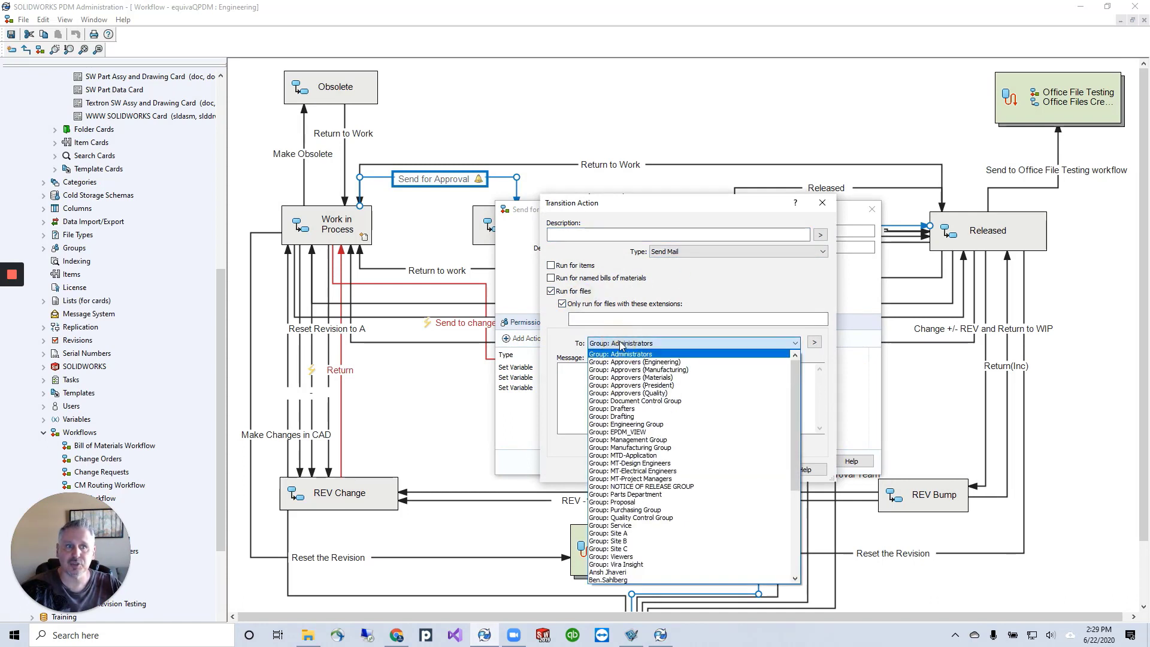
left_click(621, 345)
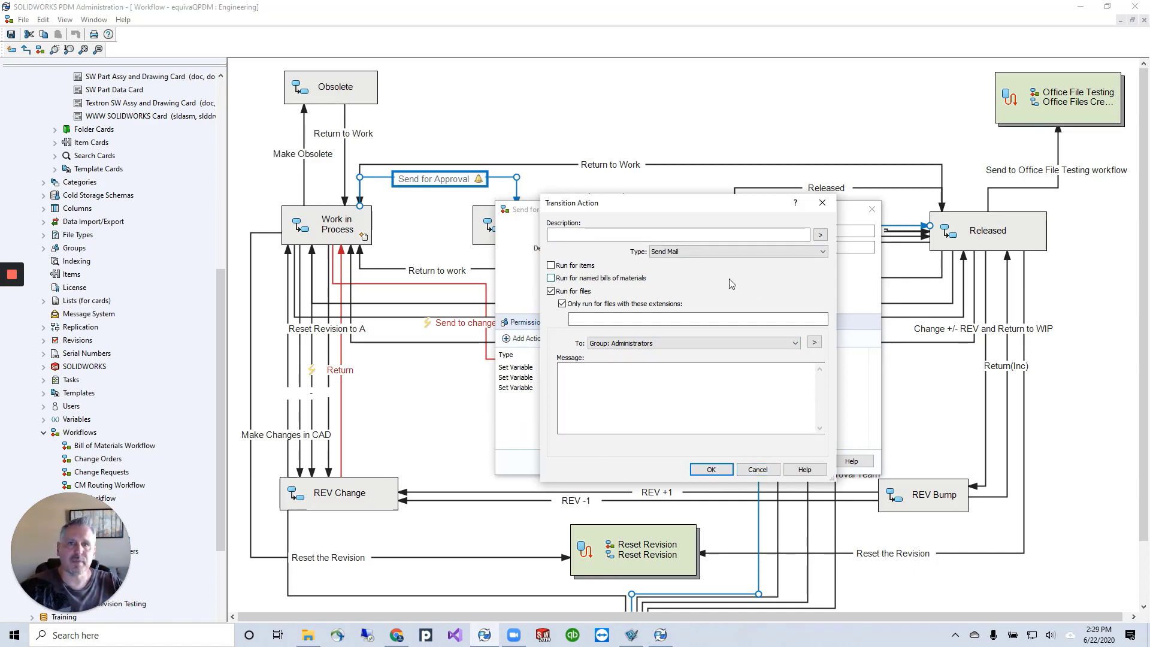
key("Escape")
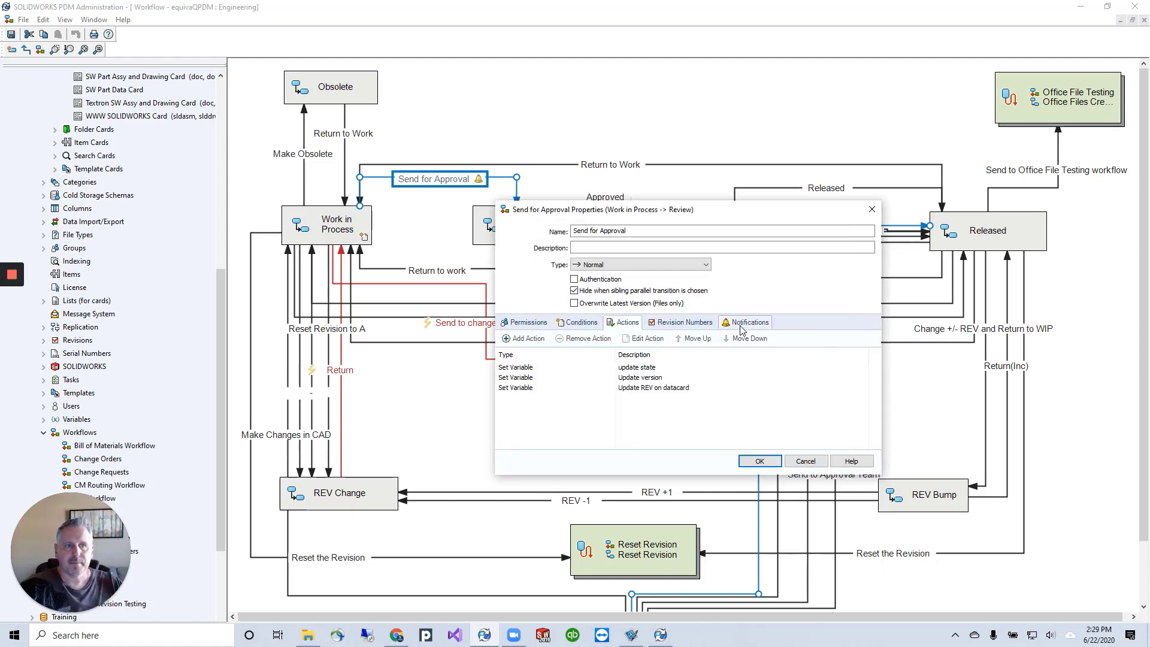
Return to the Send for Approval transition's list of notifications and accept the transition properties.
left_click(745, 322)
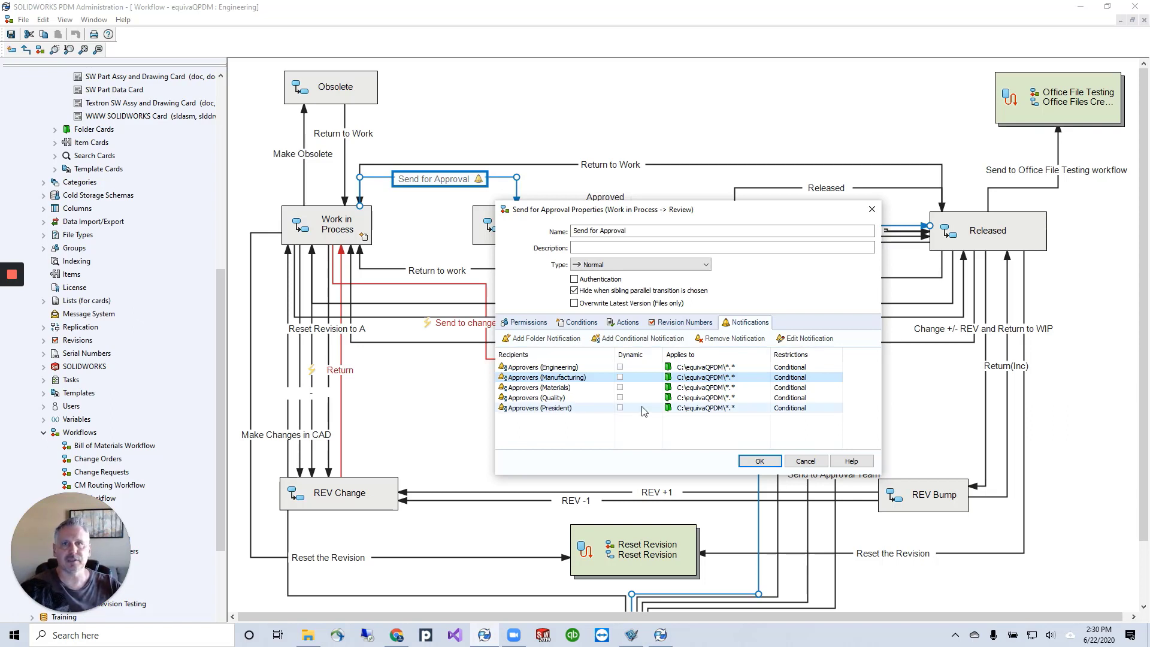
left_click(759, 461)
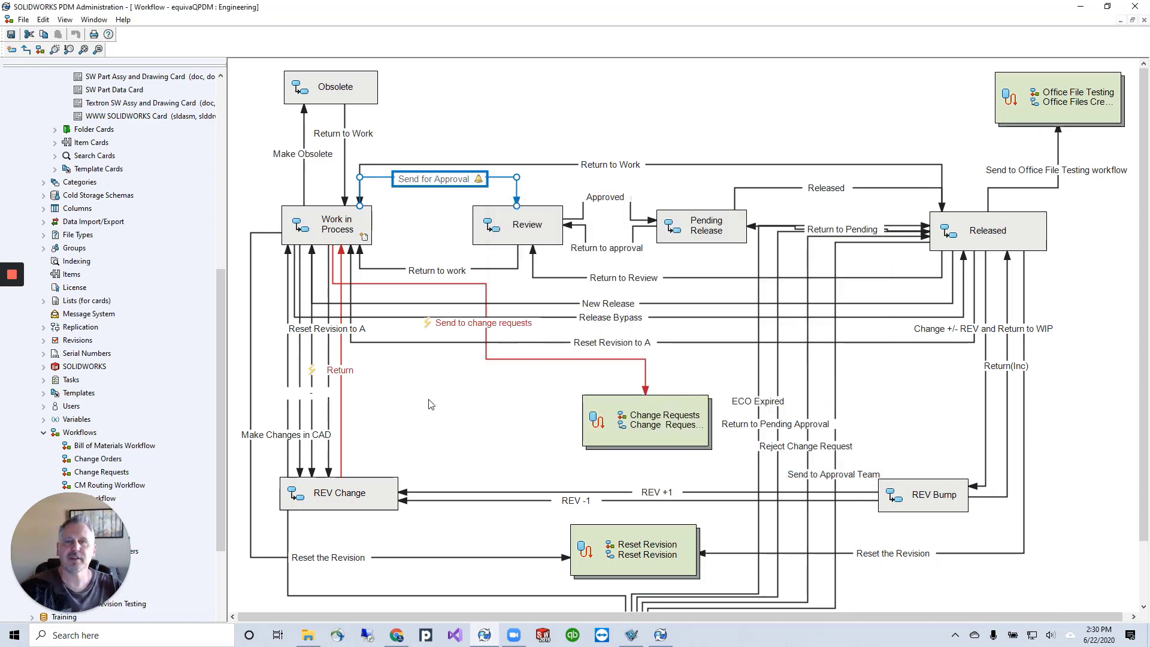